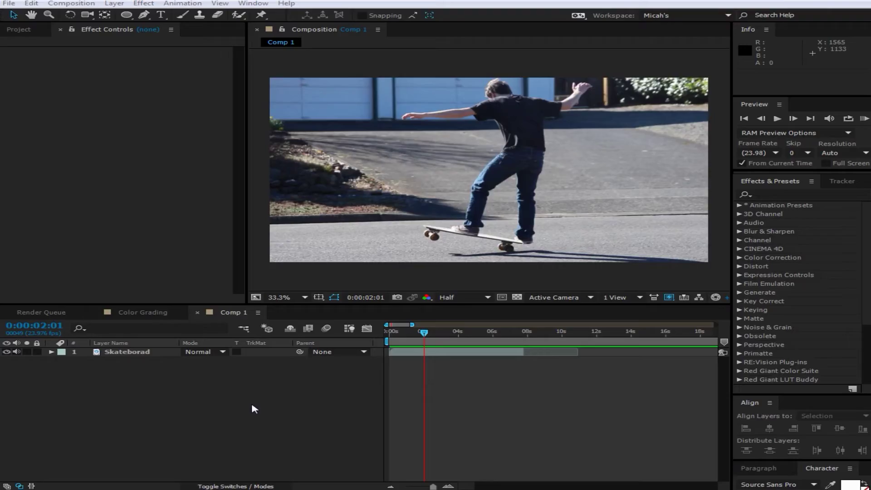
- Add a new adjustment layer above the skateboard clip in the timeline
right_click(245, 405)
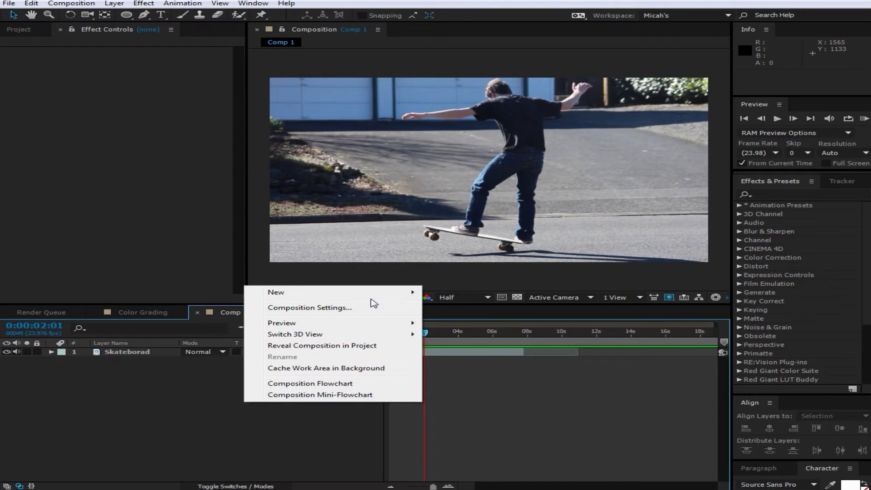
mouse_move(391, 299)
left_click(474, 375)
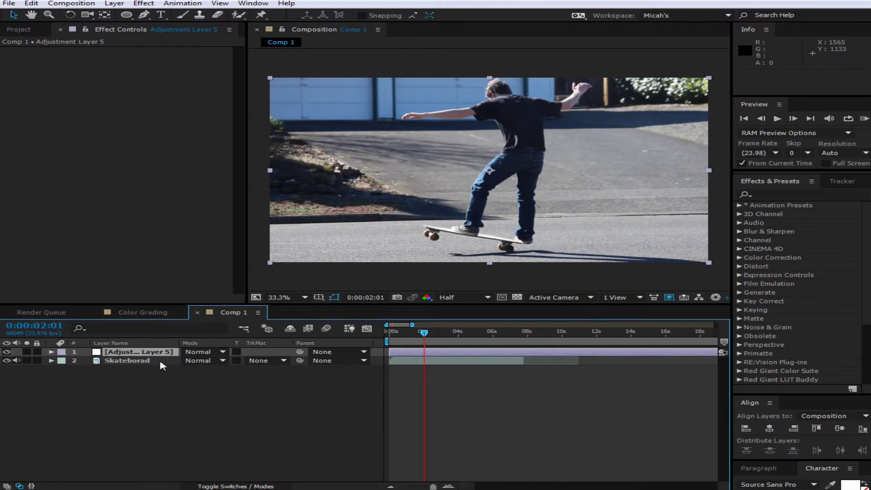
- Rename the adjustment layer to 'Instagram'
right_click(143, 355)
left_click(191, 484)
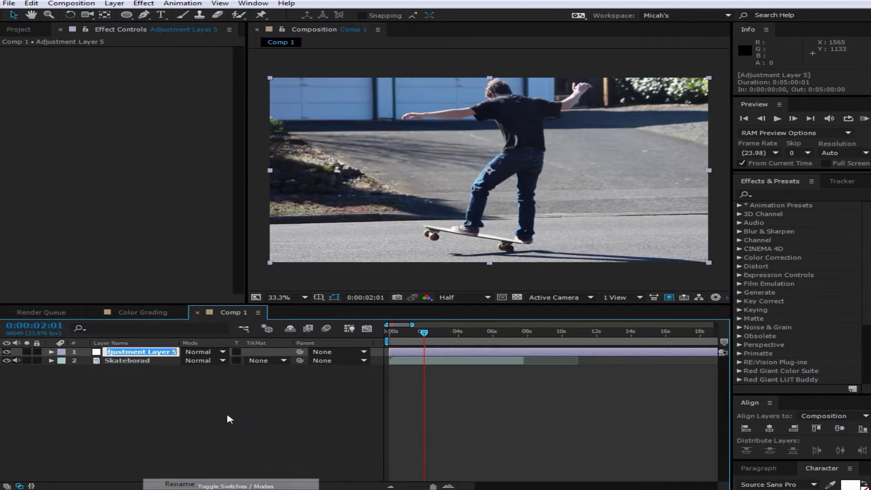
type("Insta")
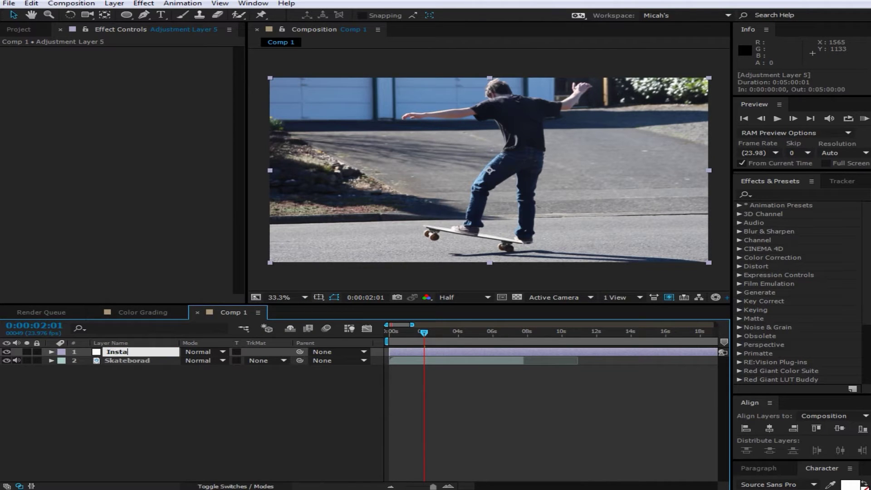
type("gram")
key("Return")
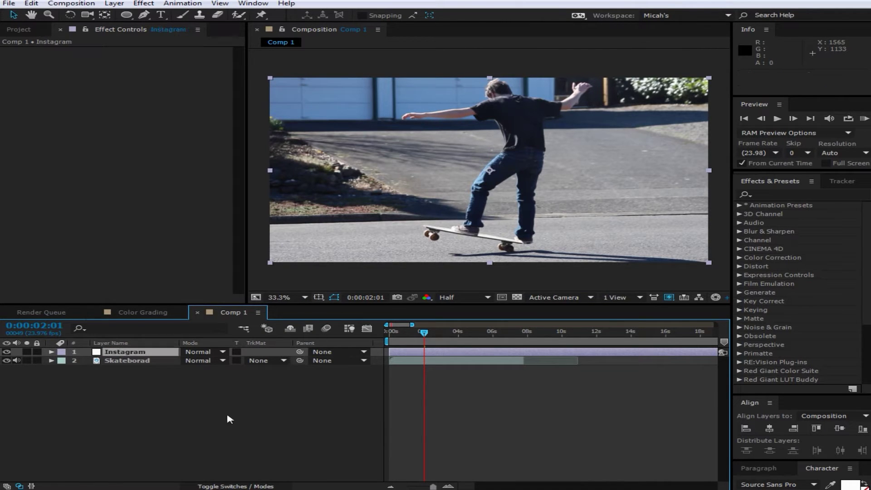
left_click(808, 193)
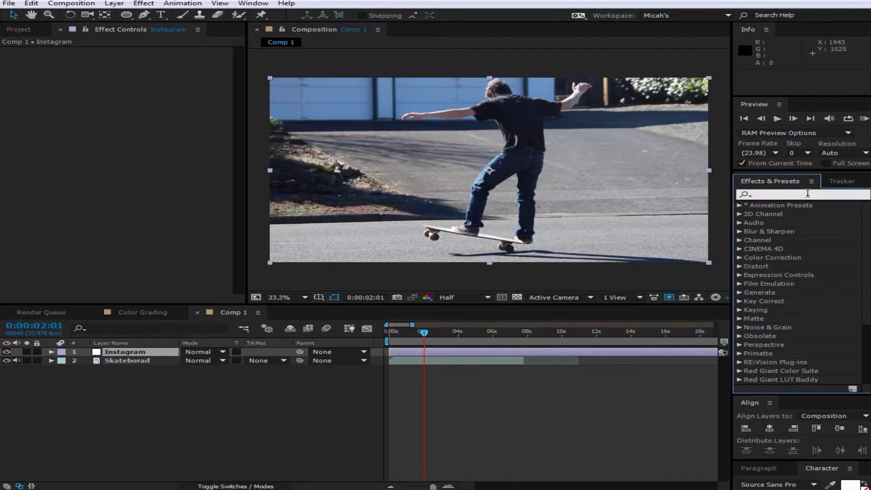
- Apply Tint to the Instagram layer with Amount to Tint at 20%
type("tint")
left_click_drag(774, 257, 224, 155)
left_click(141, 76)
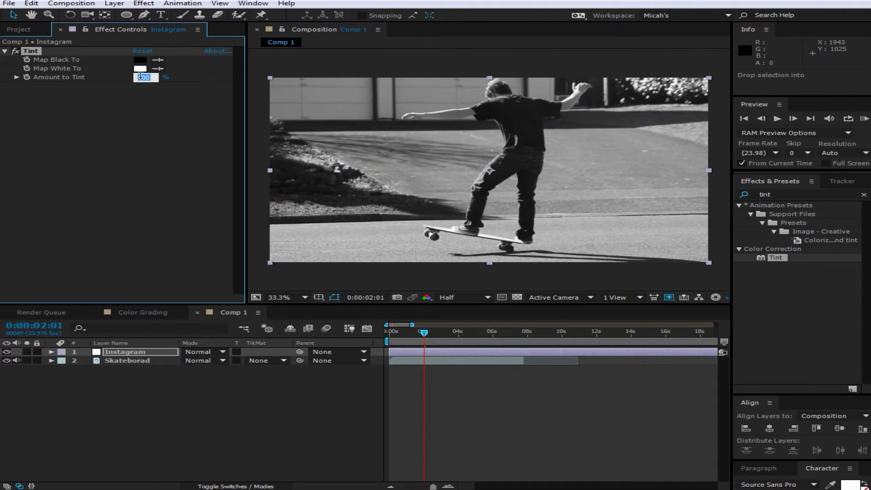
type("20")
key("Return")
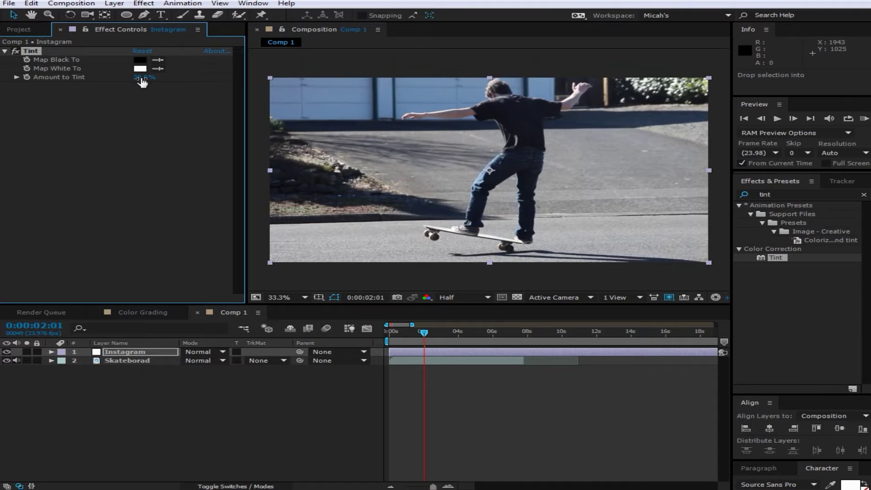
- Add Levels with Input White at 220, then toggle it off and on to compare
left_click(865, 194)
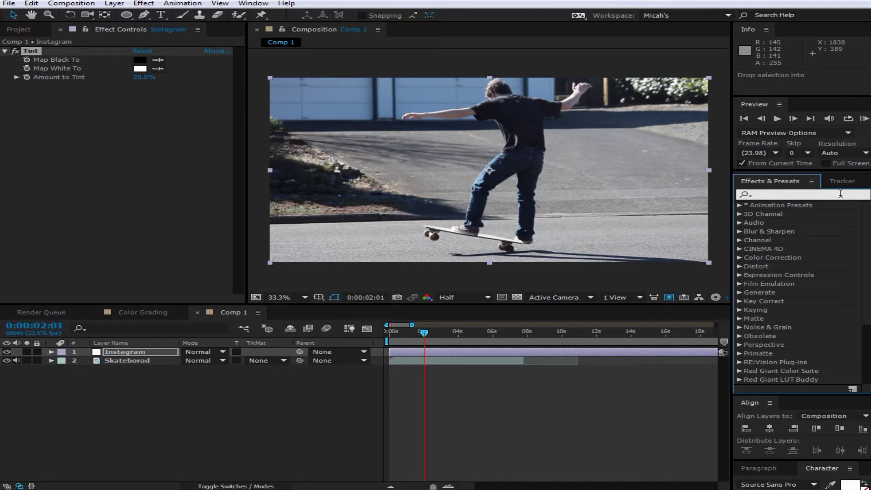
type("levels")
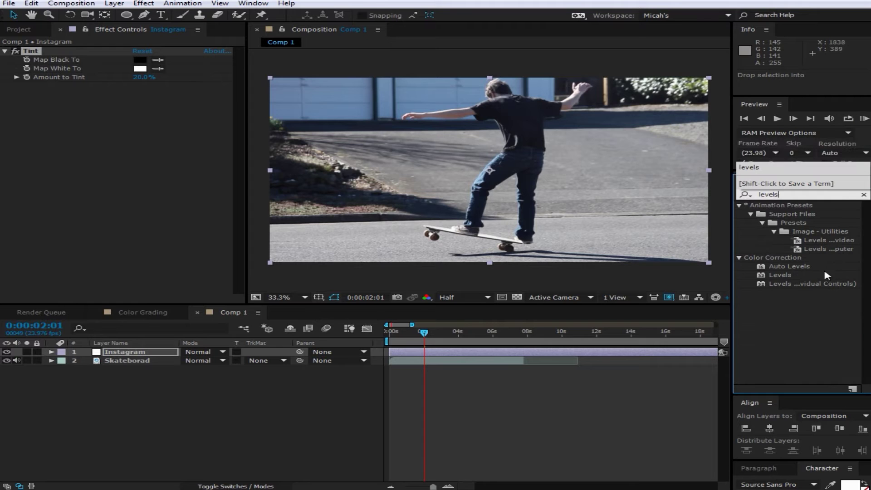
left_click_drag(788, 275, 100, 118)
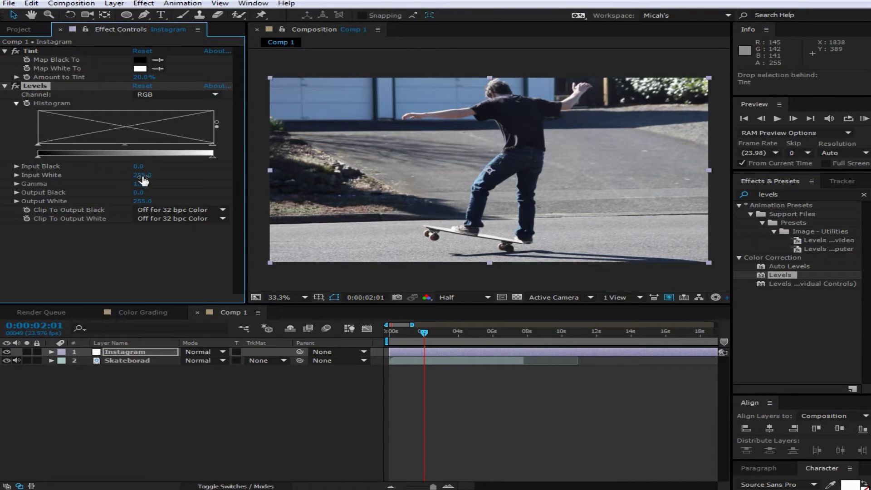
left_click_drag(143, 181, 139, 180)
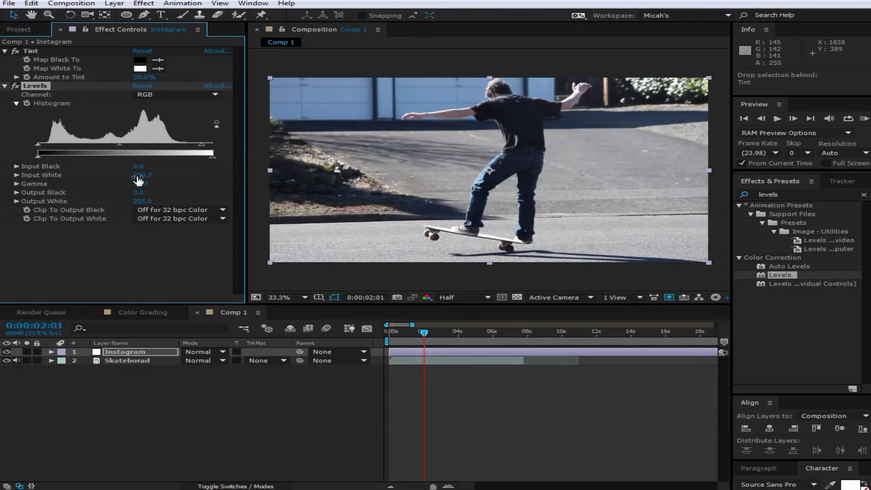
left_click(138, 180)
type("220")
key("Return")
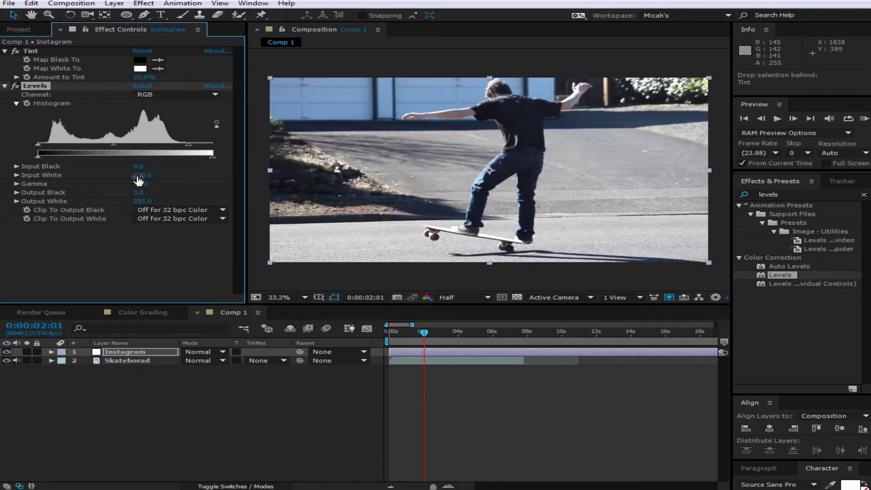
left_click(15, 86)
left_click(15, 86)
- Apply the Curves effect to the Instagram layer
left_click(864, 195)
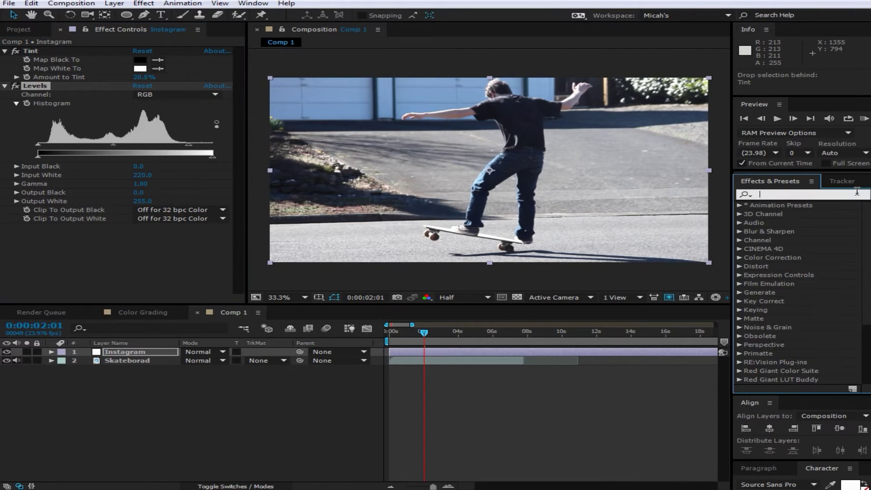
type("curv")
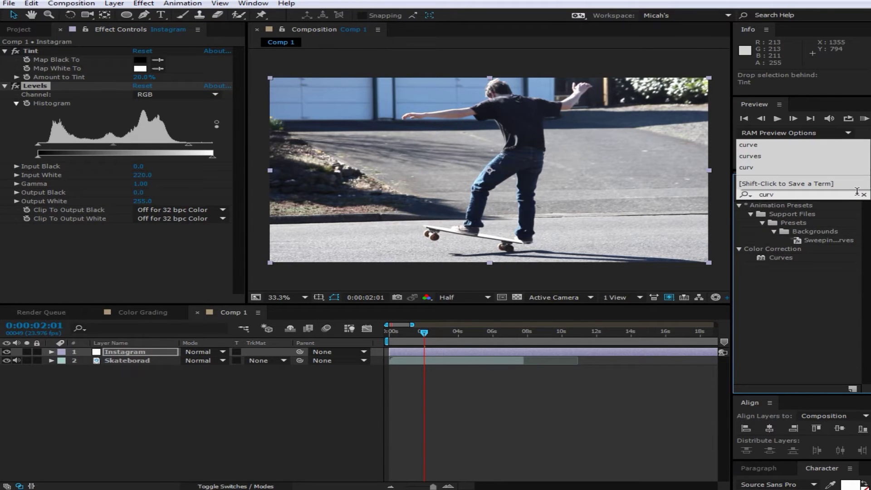
left_click_drag(780, 258, 83, 246)
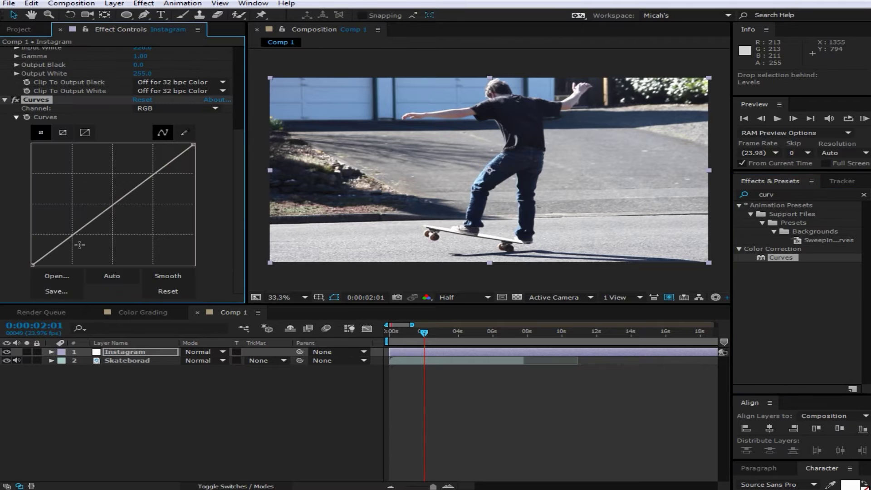
- Switch Curves to the Blue channel and bend it into a gentle S-curve
left_click(174, 108)
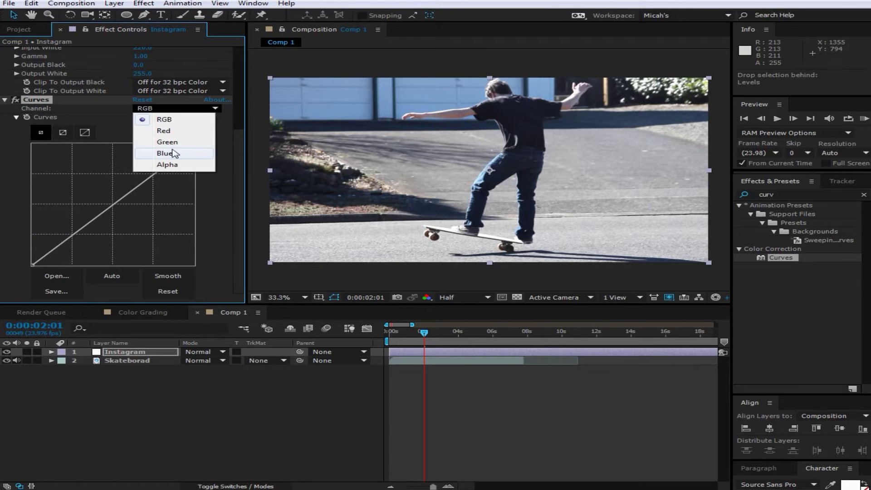
left_click(175, 154)
left_click_drag(74, 235, 64, 223)
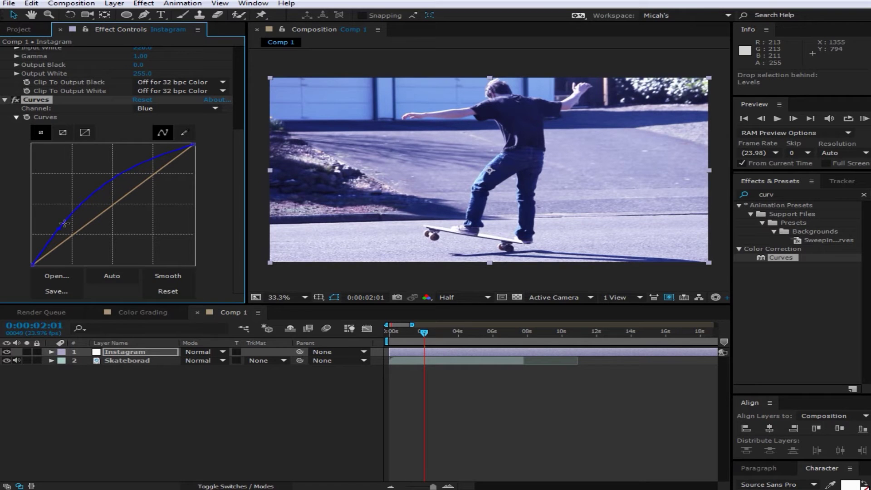
left_click_drag(94, 189, 116, 204)
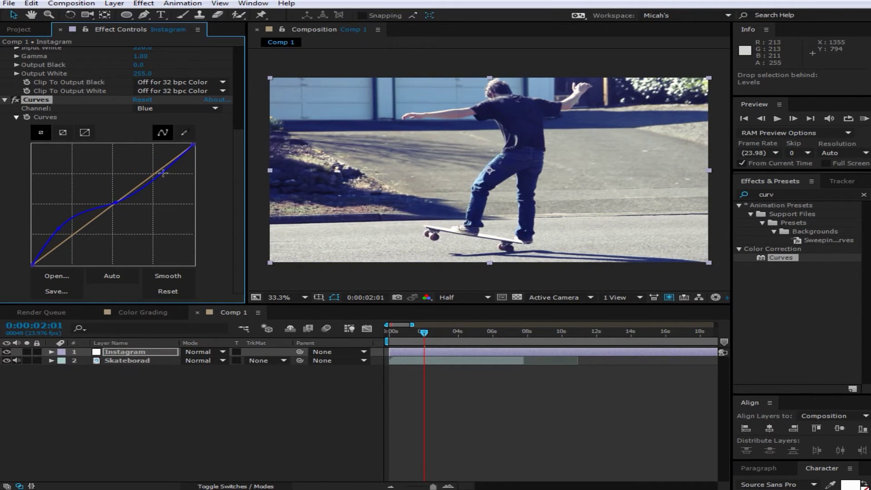
mouse_move(158, 173)
left_mouse_down()
mouse_move(168, 182)
mouse_move(162, 178)
left_mouse_up()
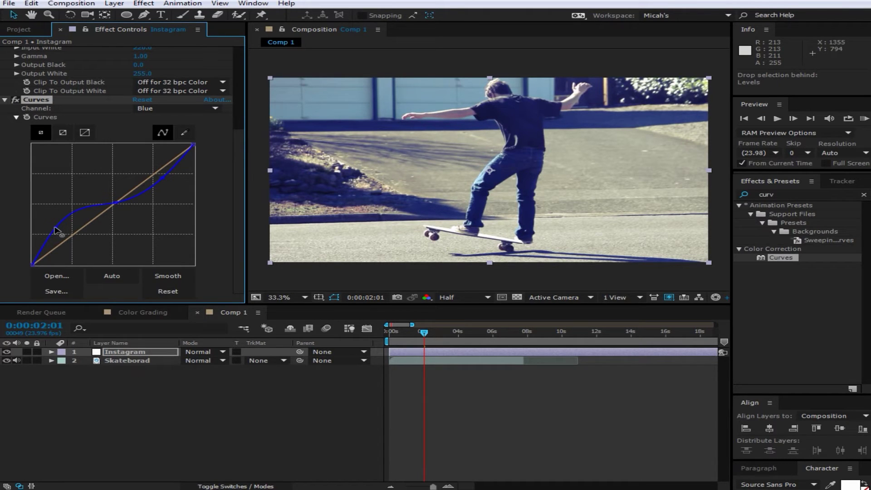
- Add another Tint to the Instagram layer and set Amount to Tint to 20%
left_click(864, 194)
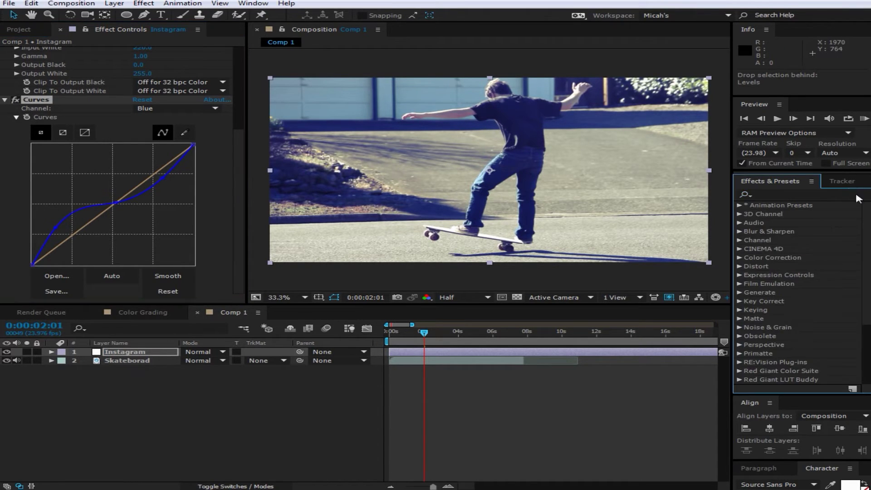
left_click(858, 195)
type("tint")
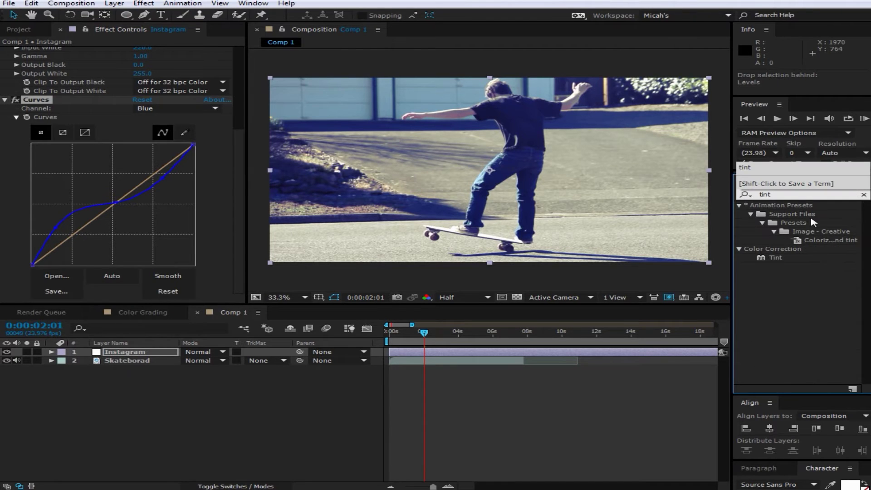
left_click_drag(774, 257, 142, 296)
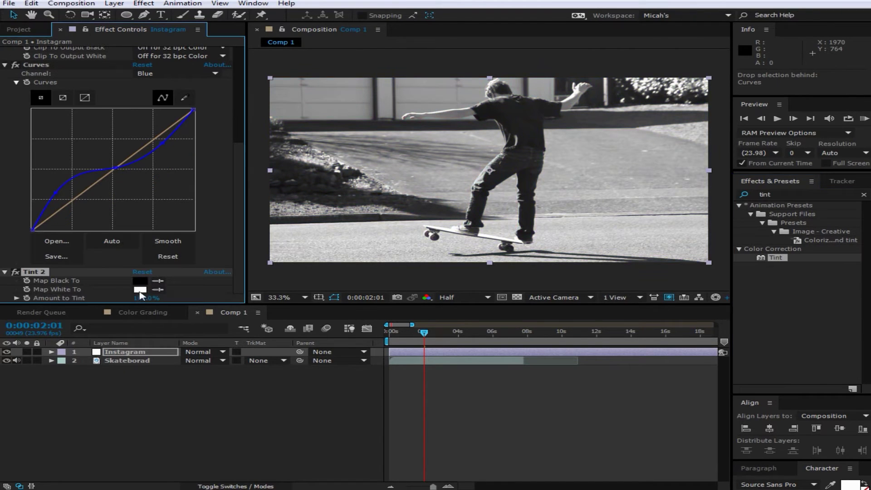
left_click(142, 296)
type("0")
key("Return")
- Add Brightness & Contrast to the Instagram layer with Contrast at 20
left_click(864, 195)
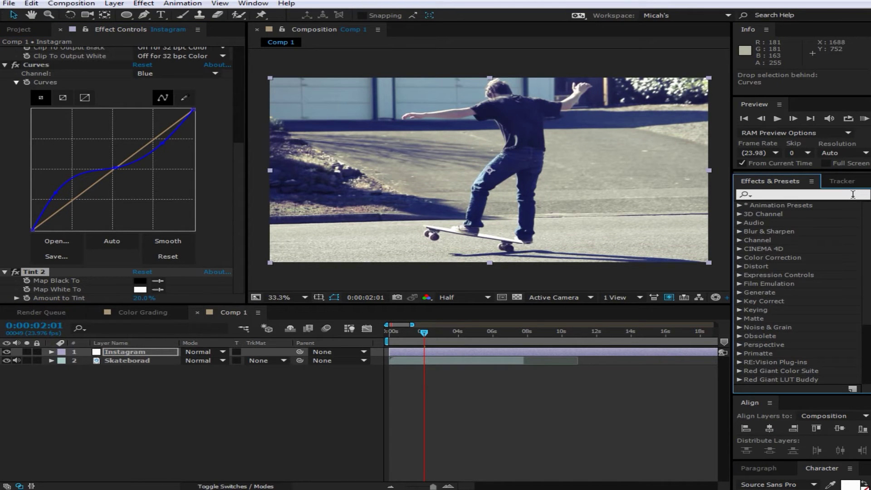
type("bright")
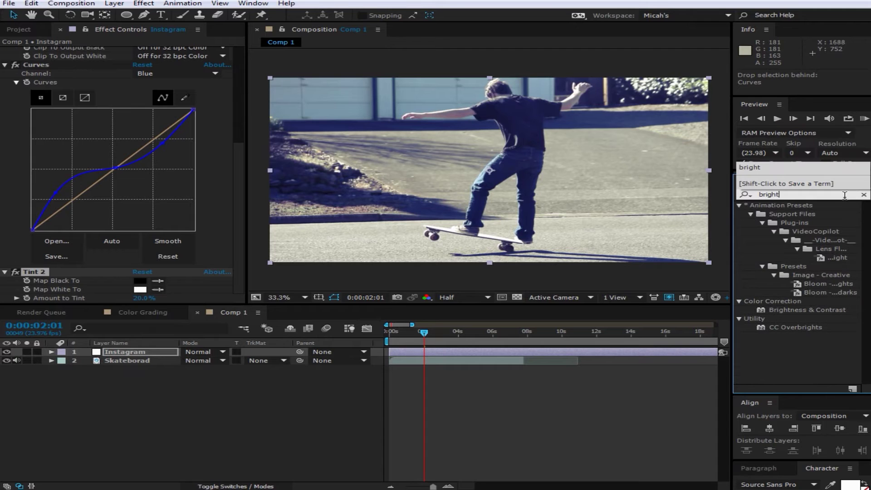
left_click_drag(833, 310, 181, 290)
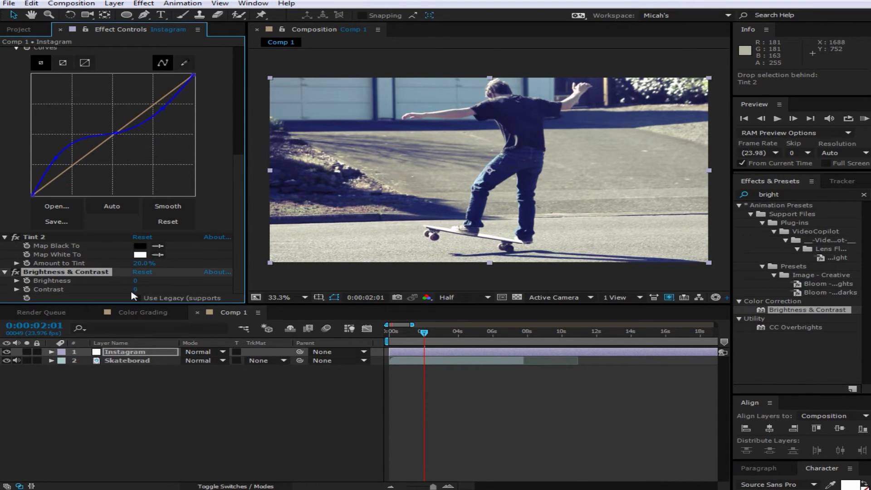
left_click(135, 290)
key("Return")
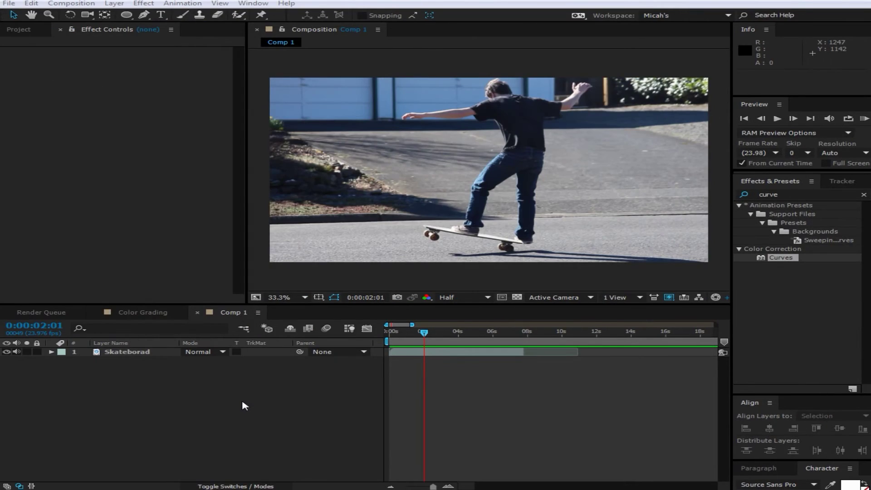
- Create a new adjustment layer above the Skateboard clip
right_click(245, 406)
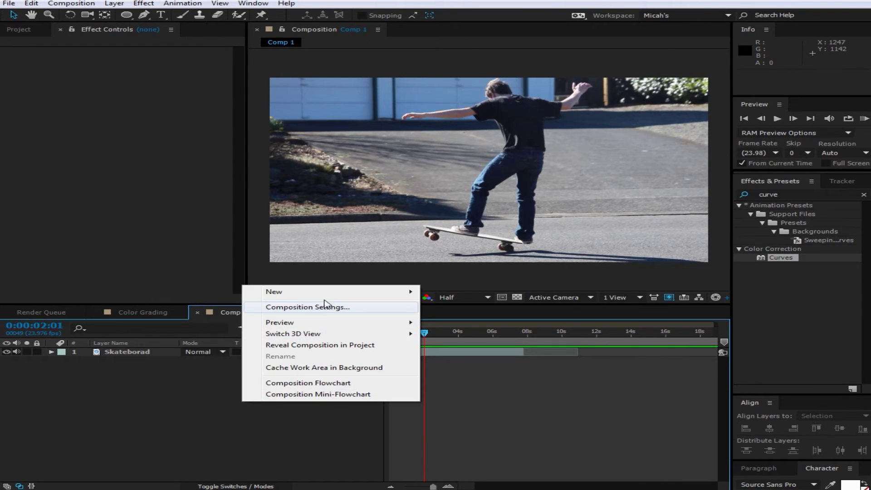
mouse_move(413, 291)
left_click(458, 375)
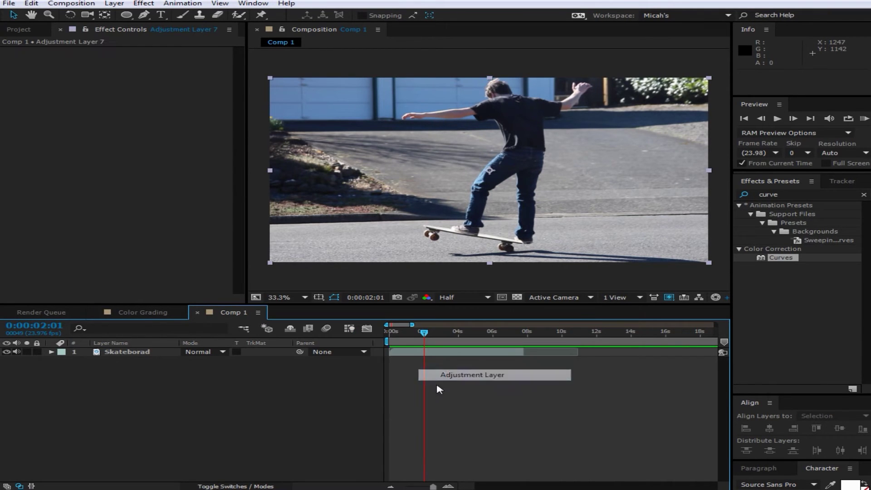
- Rename the new adjustment layer to 'Cinematic'
right_click(132, 353)
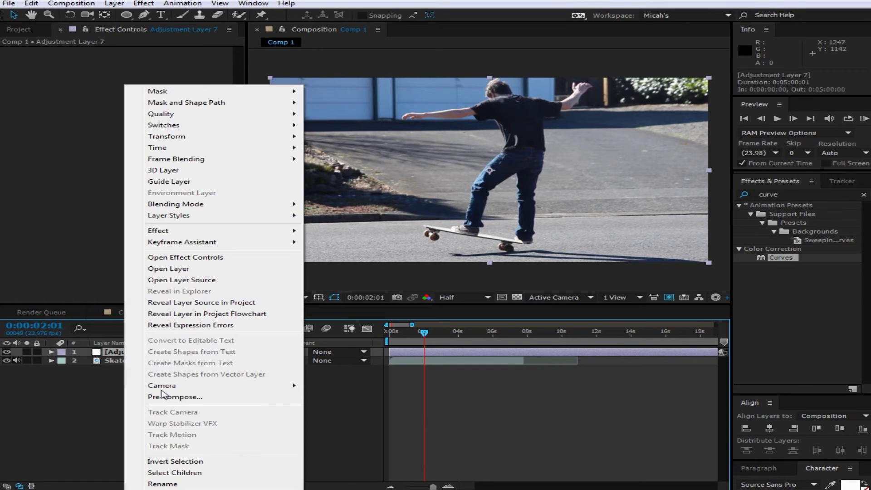
left_click(177, 483)
type("Cin")
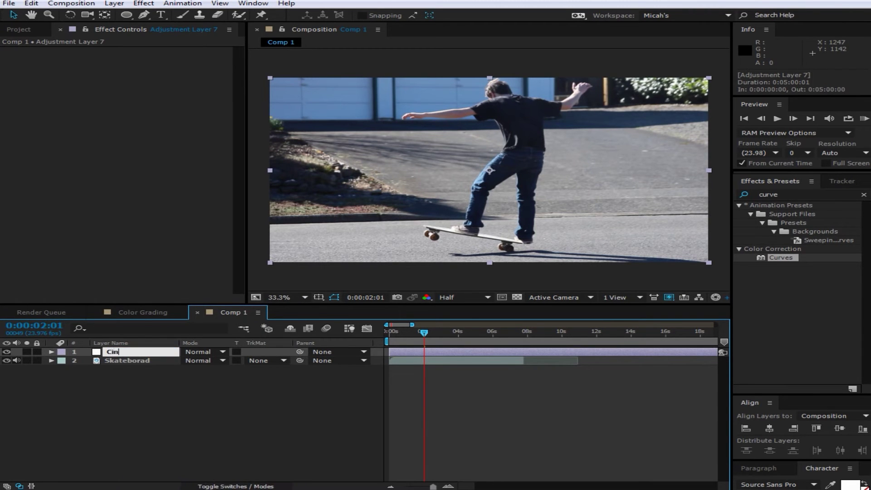
type("ematic")
key("Return")
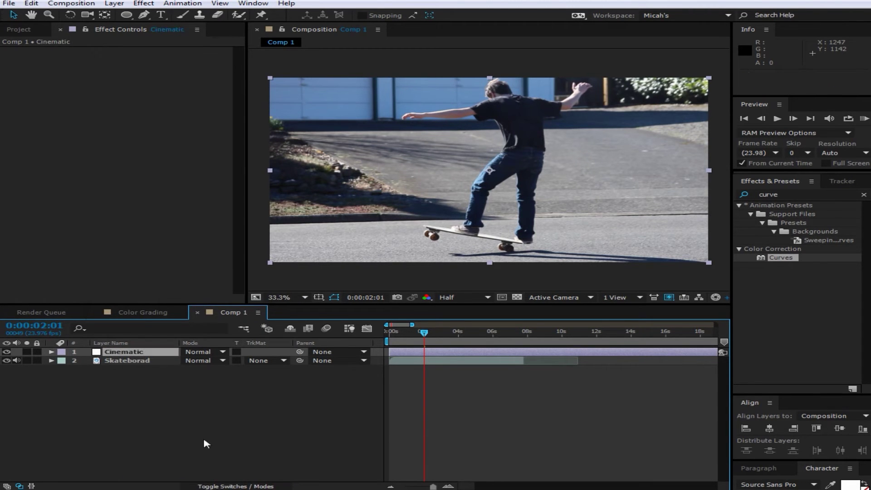
left_click(864, 194)
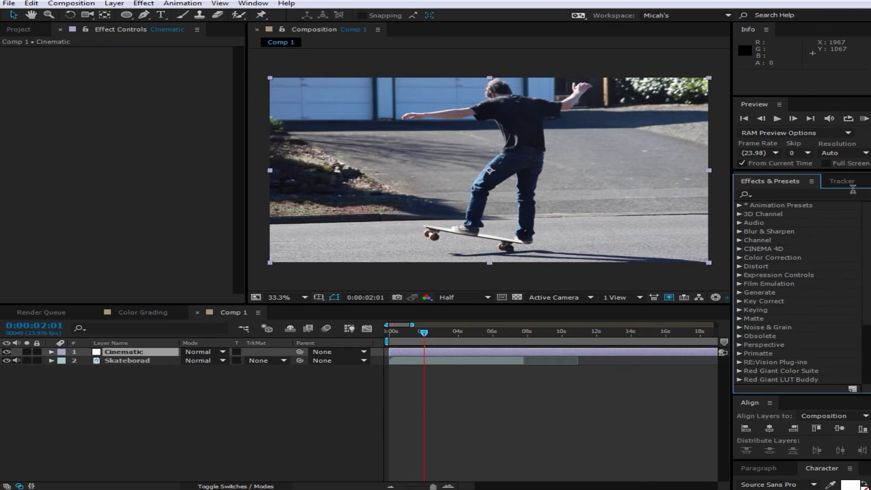
- Apply Tint at 20% to the Cinematic layer, then search the effects for 'levels'
type("tint")
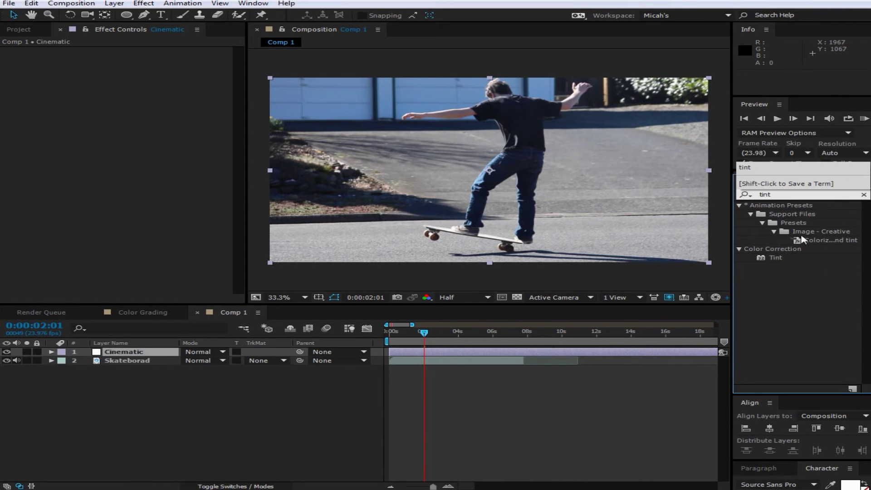
left_click_drag(776, 257, 236, 167)
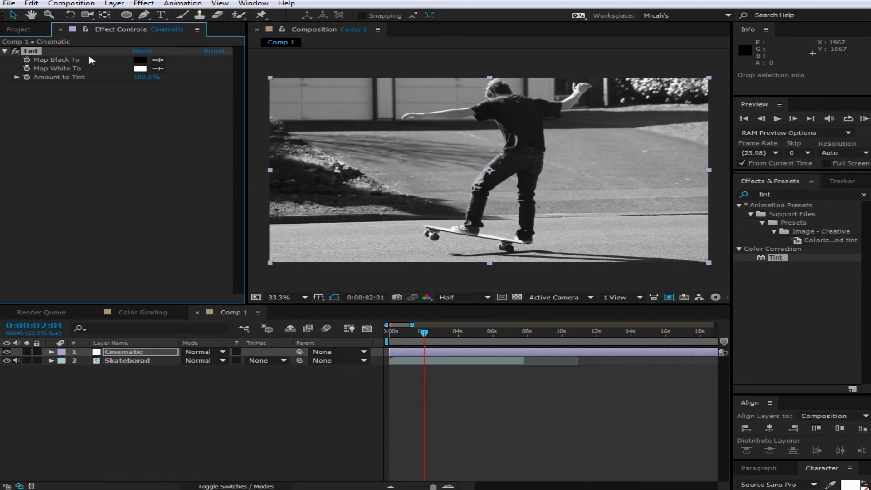
left_click(138, 78)
type("20")
key("Return")
left_click(864, 195)
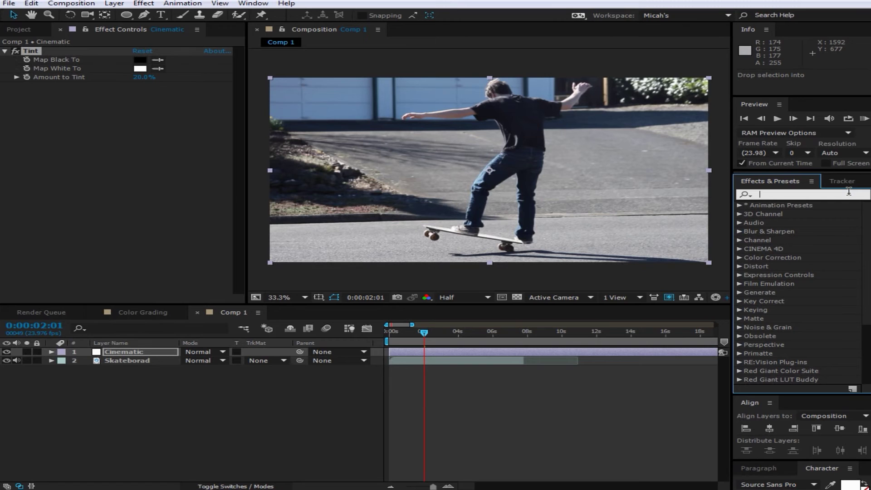
type("levels")
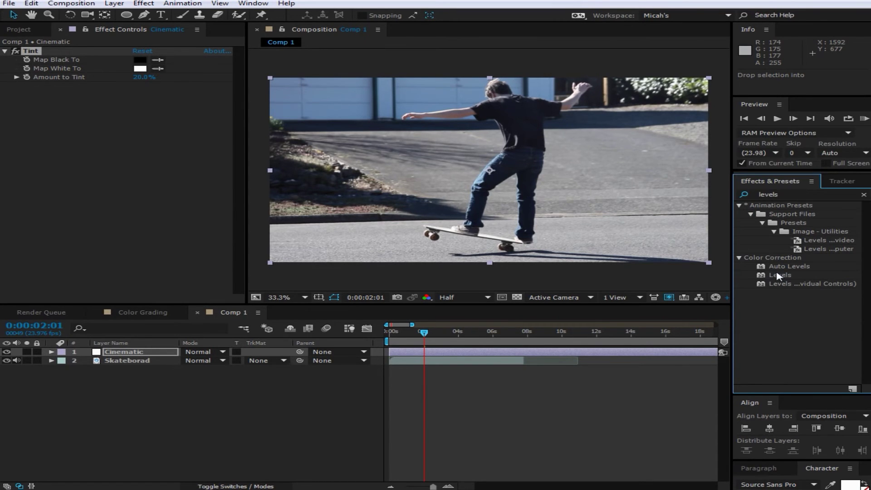
- Add Levels to the Cinematic layer with Input Black at 0
left_click_drag(780, 275, 136, 152)
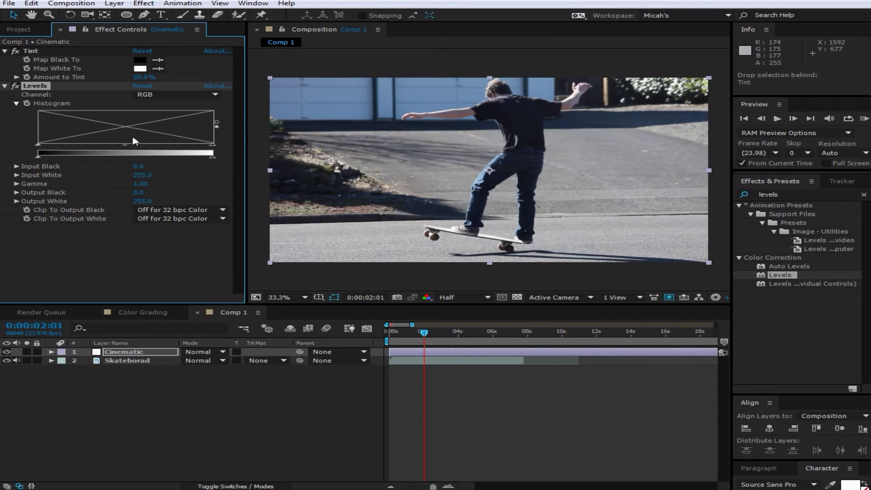
left_click(139, 167)
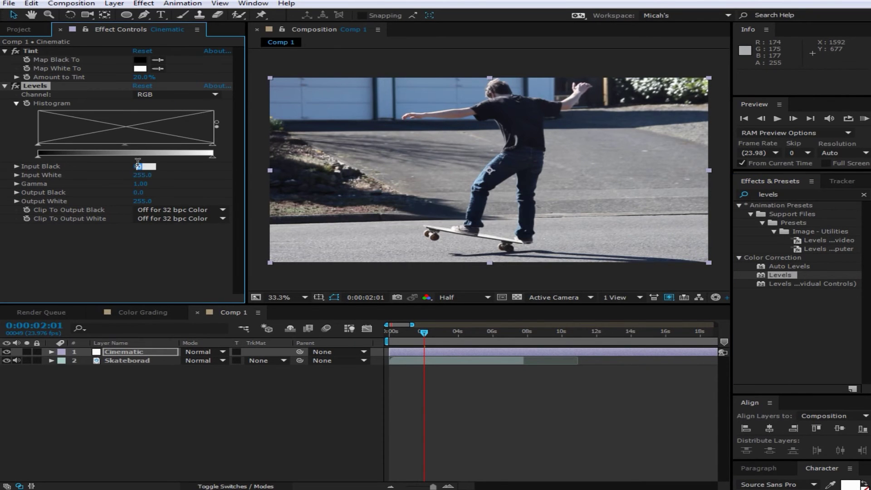
type("2")
key("BackSpace")
type("0")
key("Return")
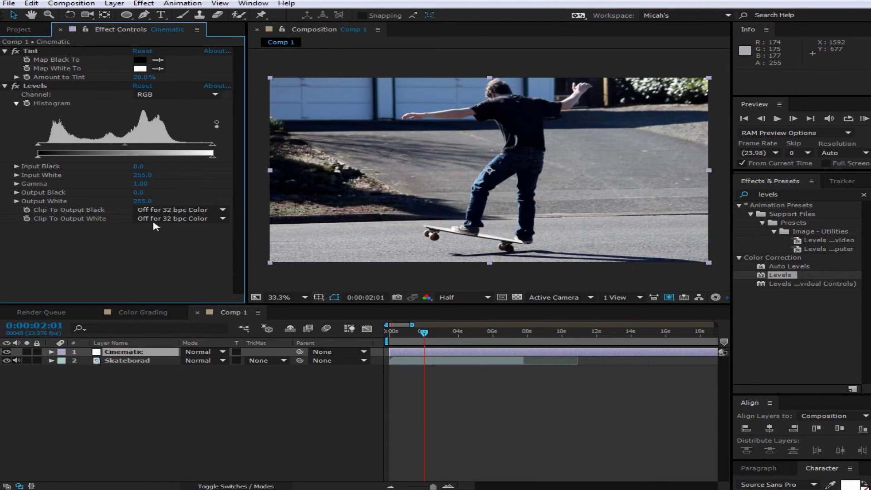
- Raise Levels Input Black to 13 on Red and 22 on Blue, then return to RGB
left_click(157, 97)
left_click(145, 118)
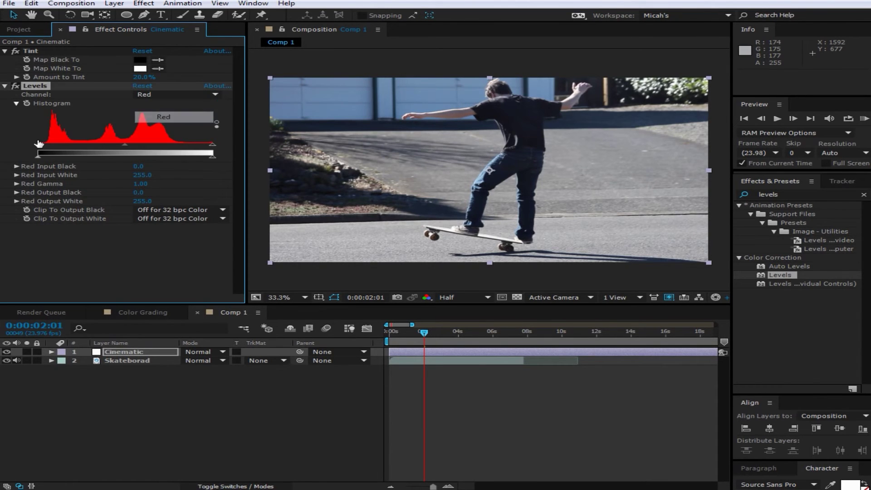
left_click_drag(43, 149, 49, 150)
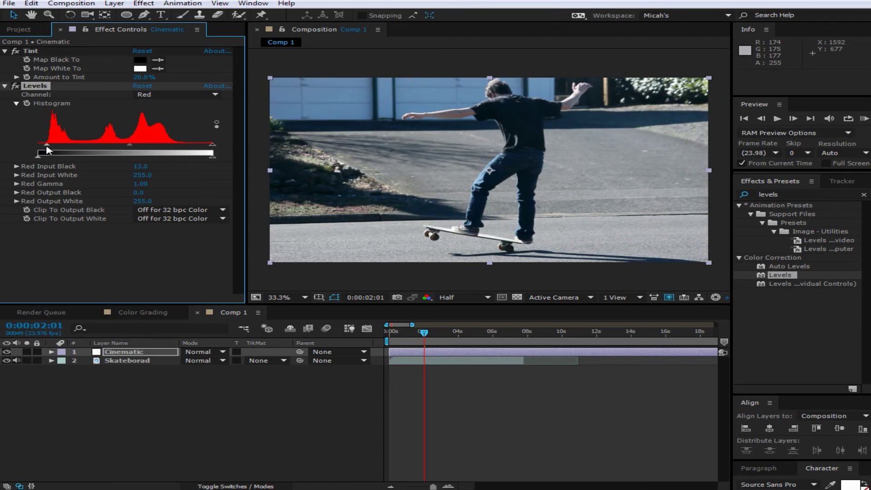
left_click(145, 95)
left_click(146, 127)
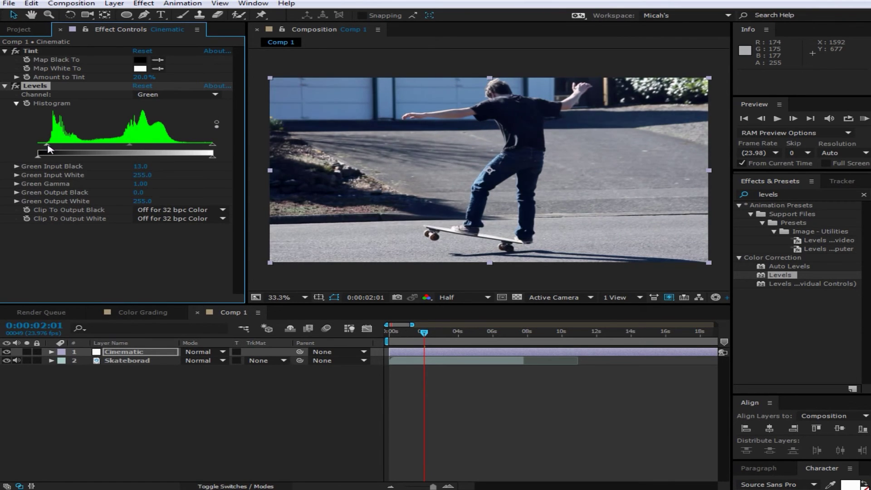
left_click(194, 94)
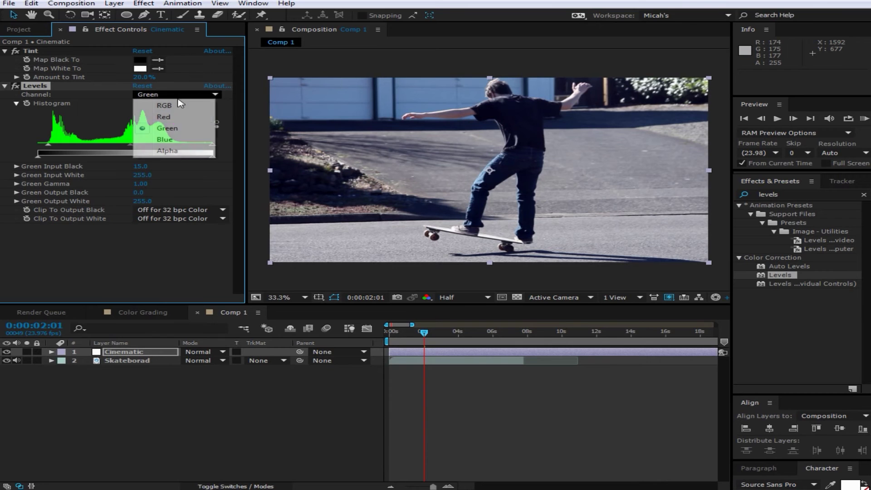
left_click(149, 136)
left_click_drag(38, 148, 56, 150)
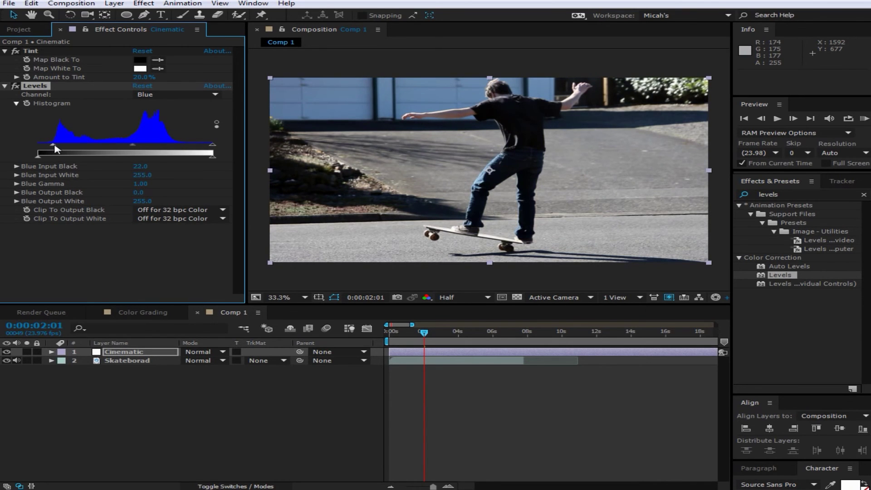
left_click(174, 95)
left_click(150, 106)
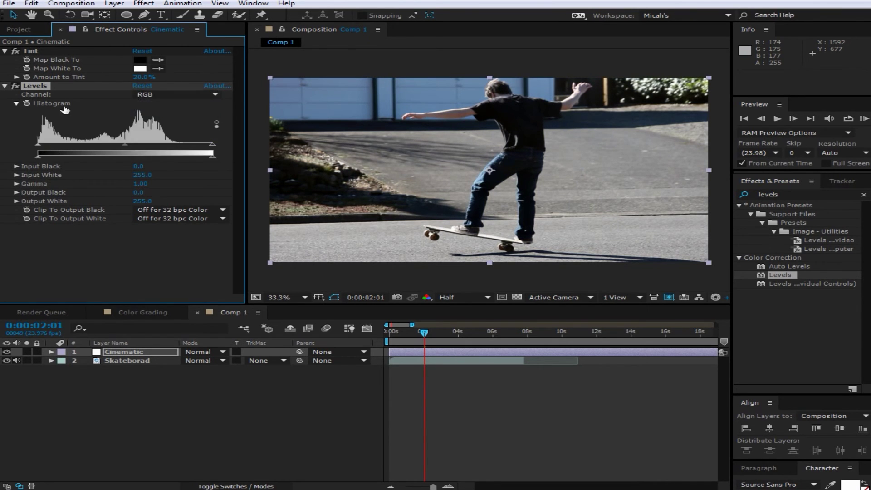
- Toggle the Levels effect off and on twice to compare before and after
left_click(21, 87)
left_click(21, 87)
left_click(21, 88)
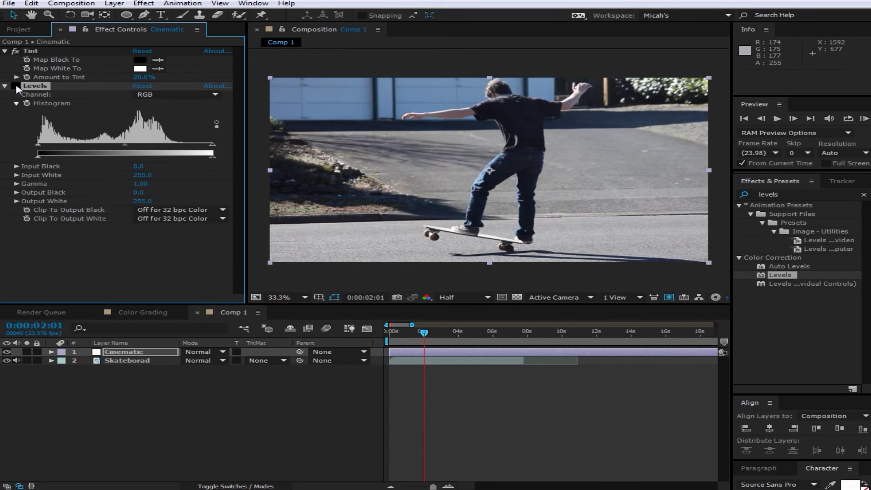
left_click(21, 87)
left_click(862, 196)
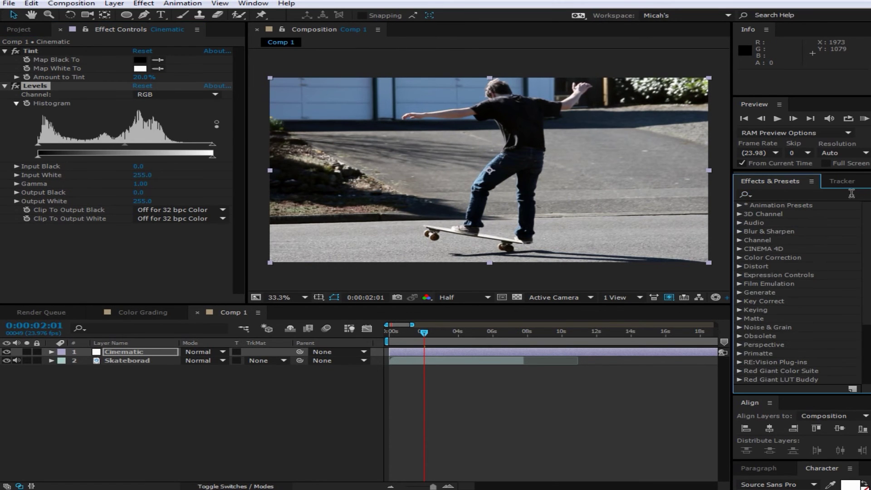
- Add Curves to the Cinematic layer and bend the curve up for more contrast
type("curves")
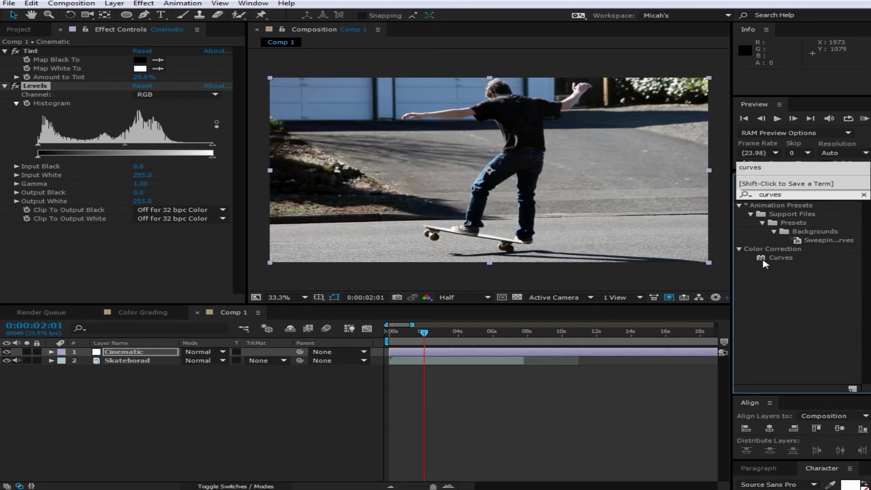
left_click_drag(765, 263, 133, 239)
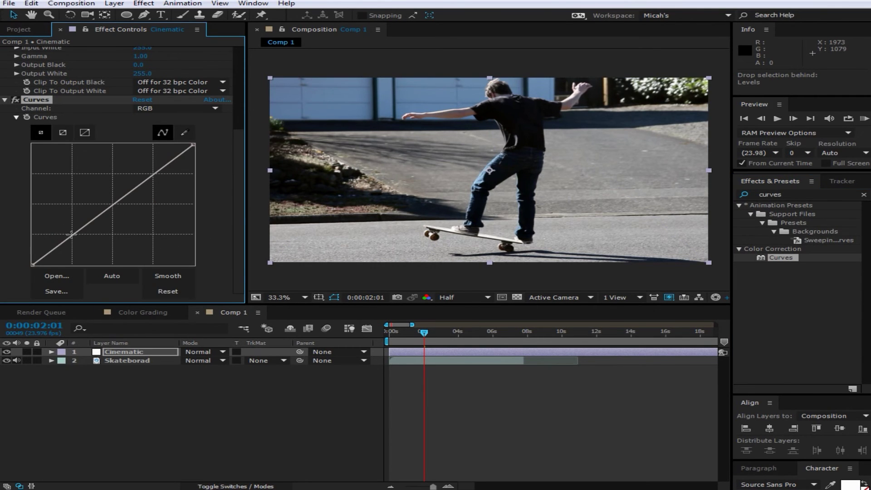
left_click(72, 235)
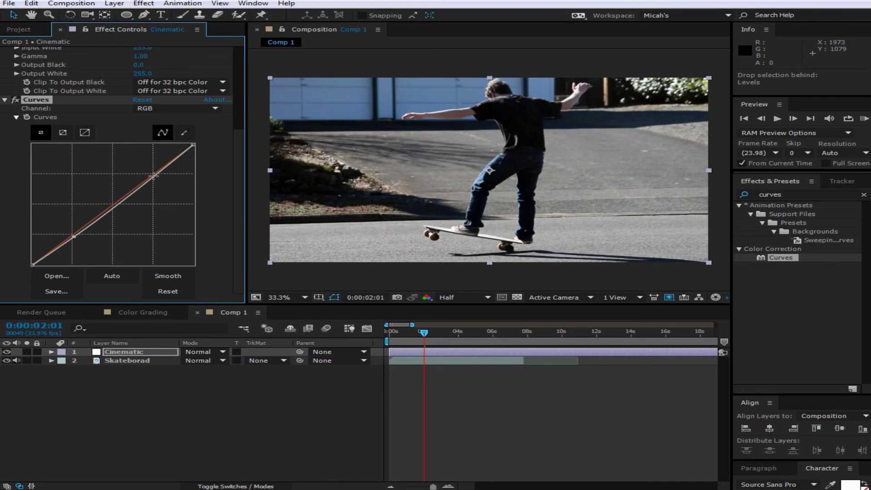
left_click_drag(153, 176, 142, 172)
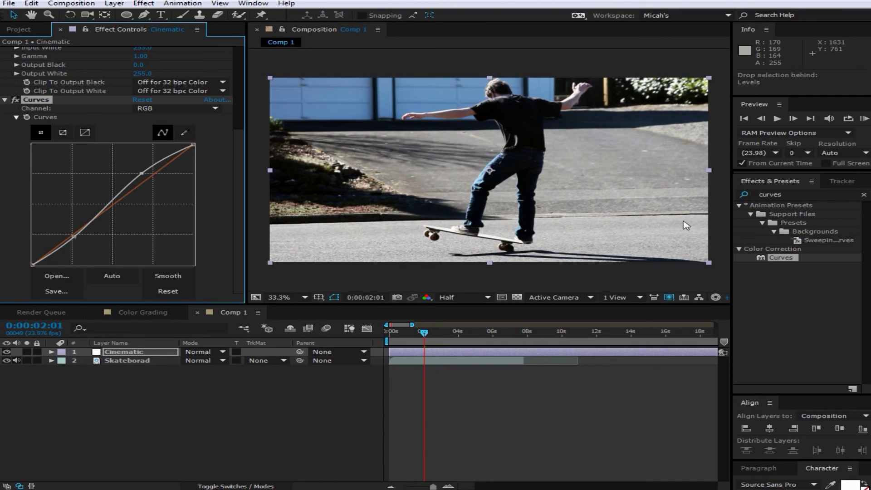
- Add a second Tint to the Cinematic layer with Amount to Tint at 20%
left_click(864, 194)
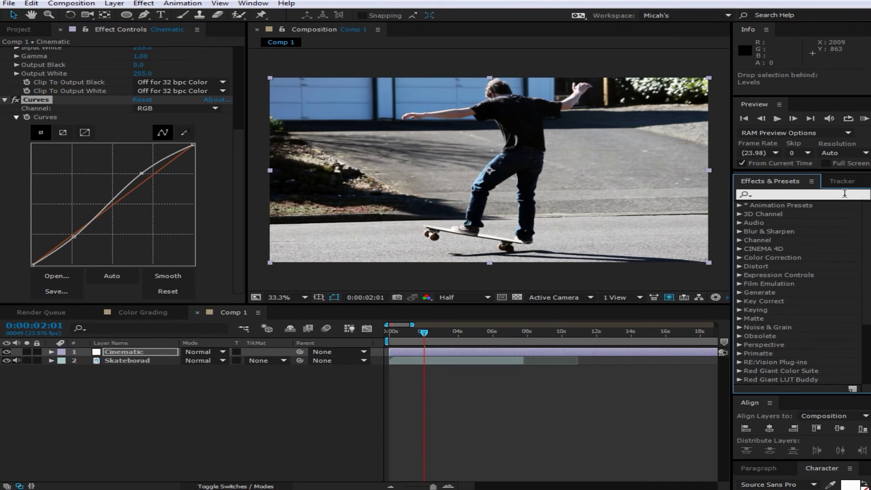
left_click(845, 194)
type("tint")
left_click_drag(775, 258, 400, 272)
left_click(152, 298)
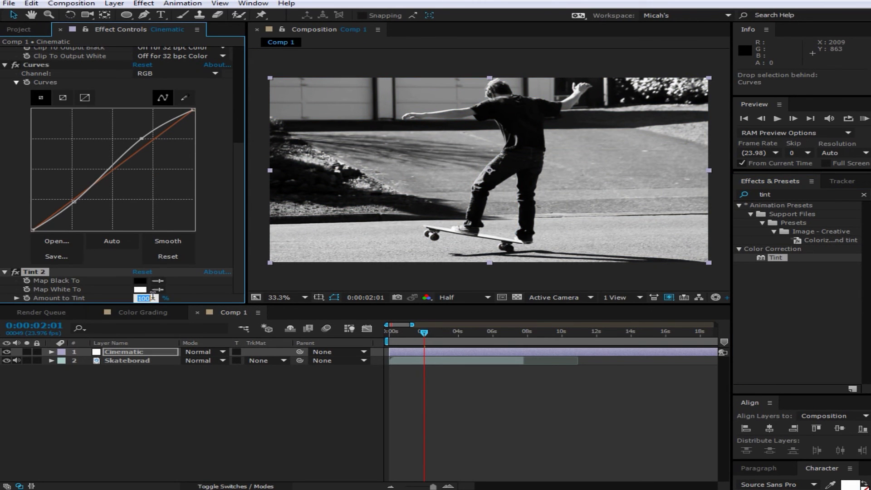
type("20")
key("Return")
- Search the effects panel for Curves again
left_click(863, 194)
left_click(847, 193)
type("cur")
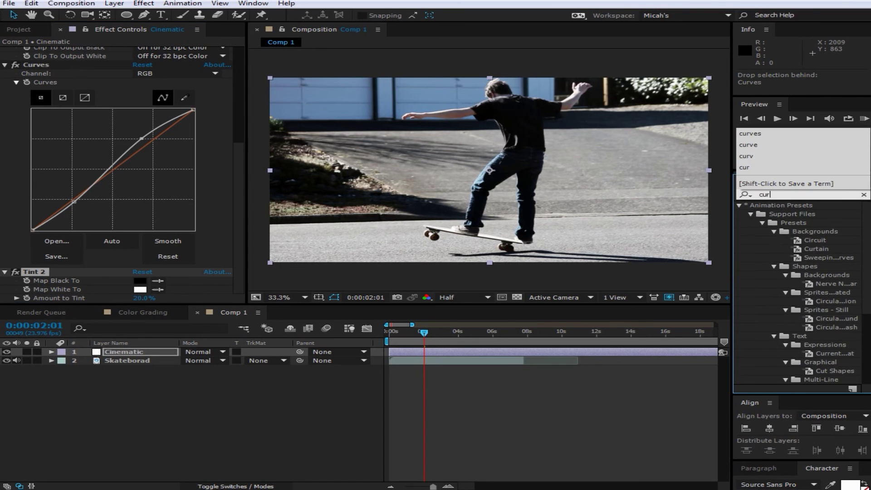
type("ves")
key("Return")
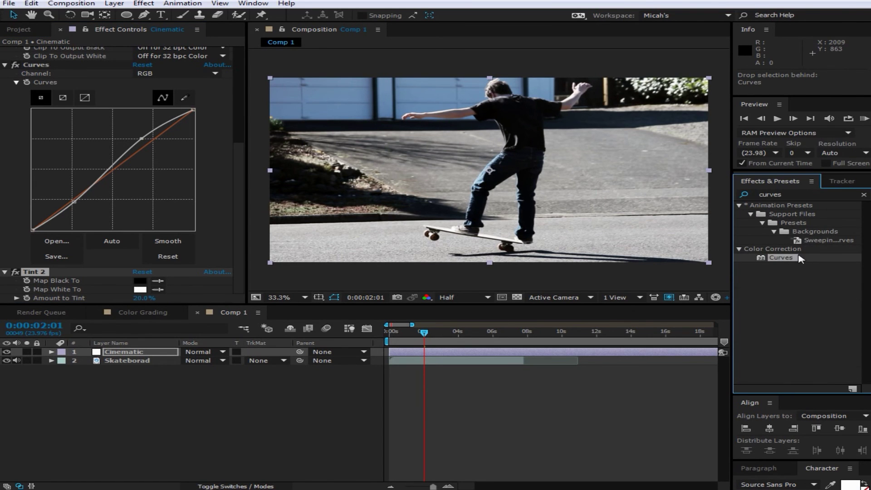
- Add a second Curves effect and lift its Green and Blue channel curves
left_click_drag(800, 259, 490, 182)
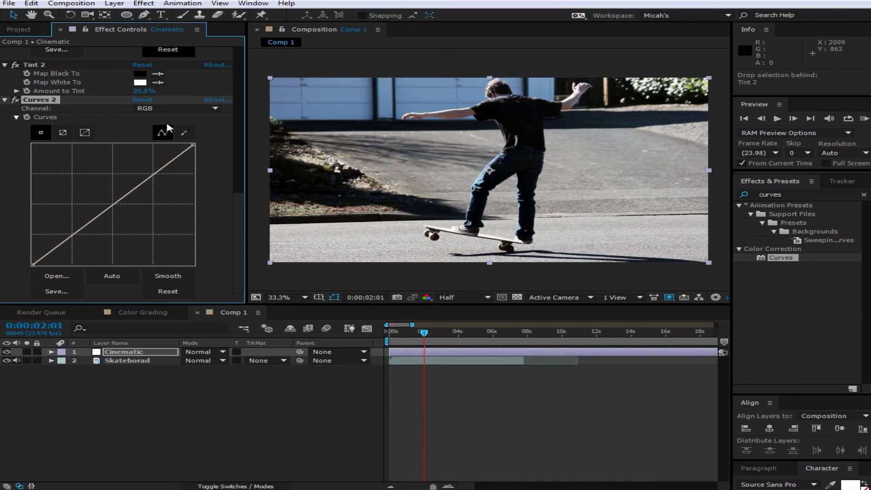
left_click(170, 109)
left_click(171, 142)
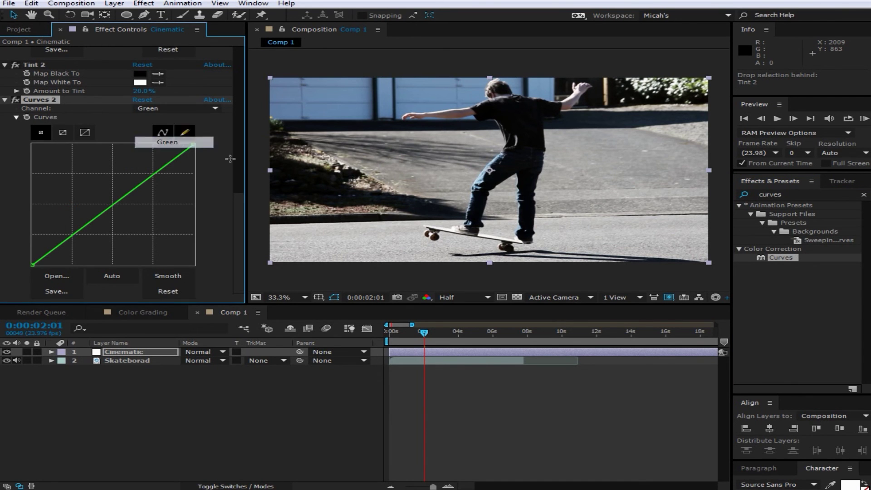
left_click_drag(112, 205, 101, 202)
left_click(173, 108)
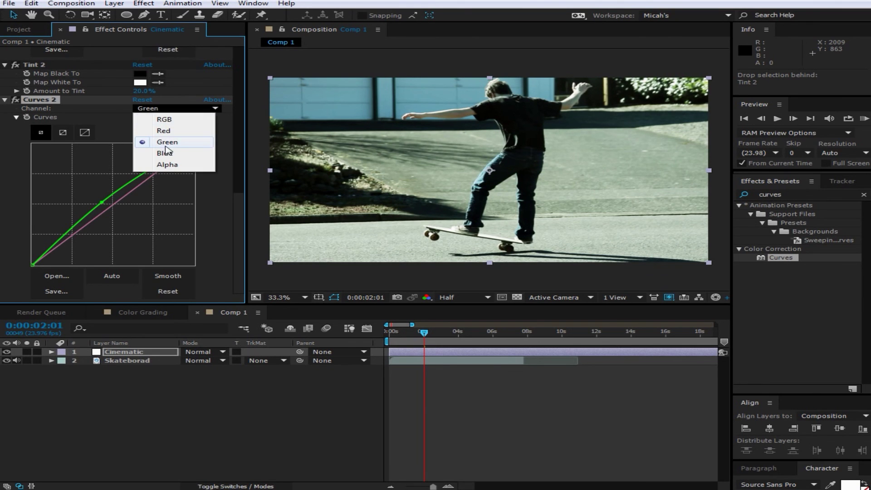
left_click(166, 156)
left_click_drag(111, 206, 103, 204)
- Lower the Red curve and lift the RGB curve slightly in Curves 2
left_click(172, 108)
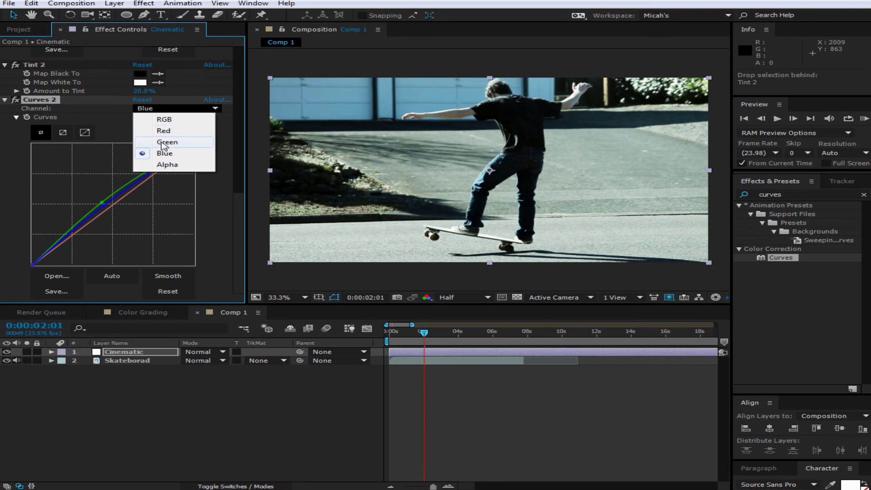
left_click(163, 132)
left_click_drag(114, 204, 121, 210)
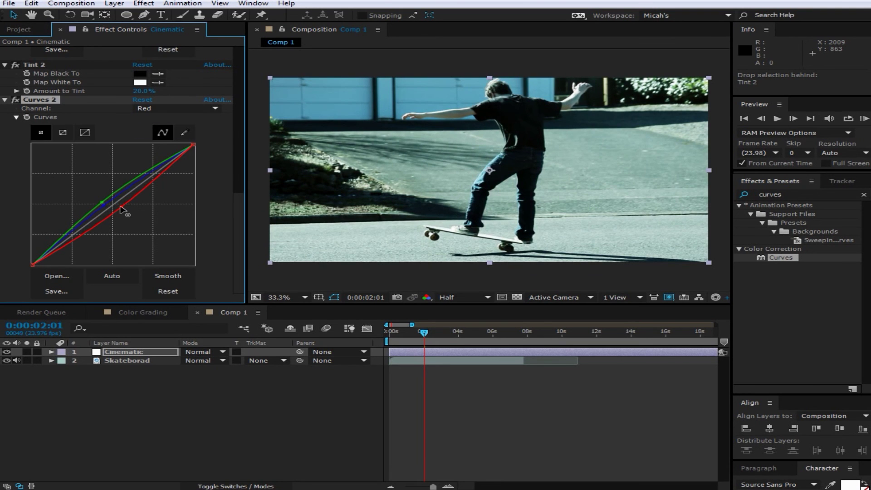
left_click(168, 108)
left_click(150, 119)
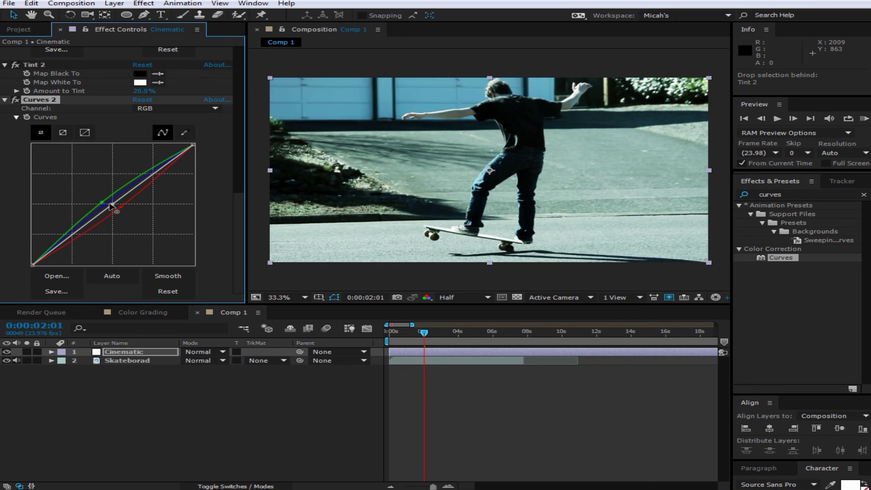
left_click_drag(111, 207, 105, 202)
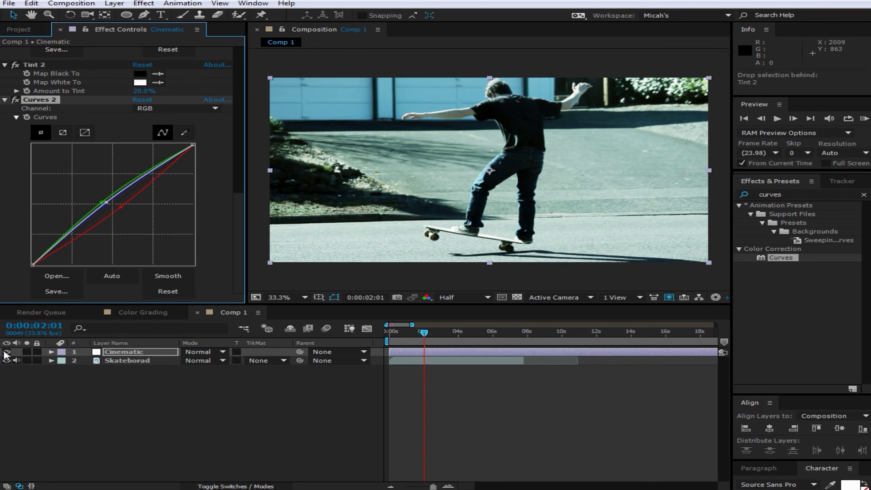
- Switch the Cinematic layer's visibility off, on, then off to compare with the ungraded clip
left_click(6, 352)
left_click(6, 352)
left_click(6, 352)
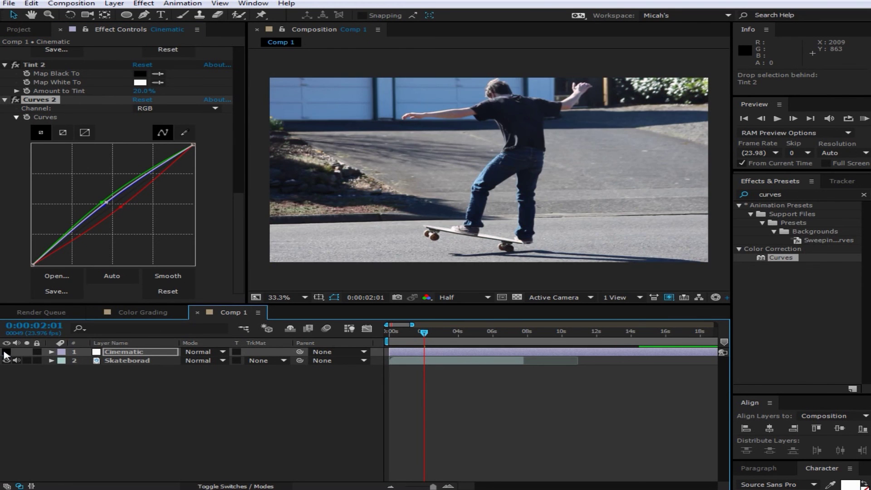